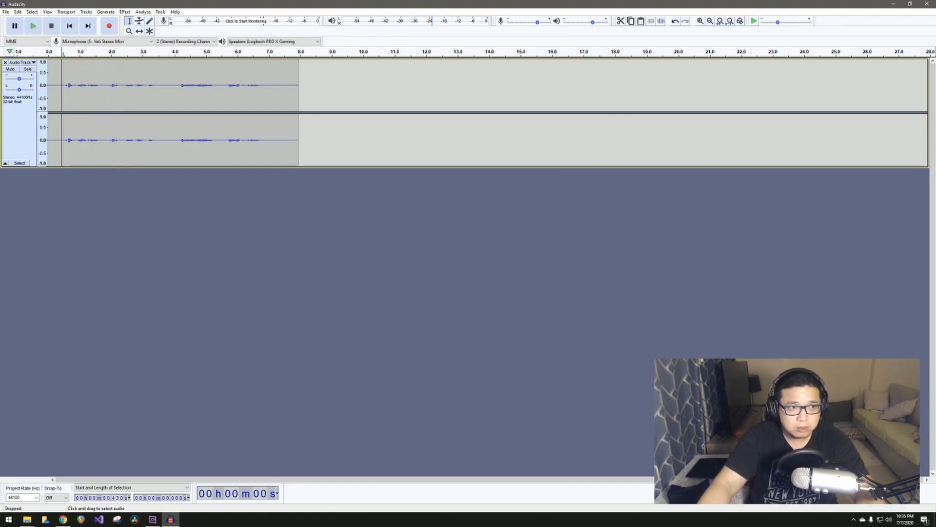
- Cut about the first 0.46 s of silence from the recording and the silence after about 6.4 s at its end
drag(63, 52, 49, 52)
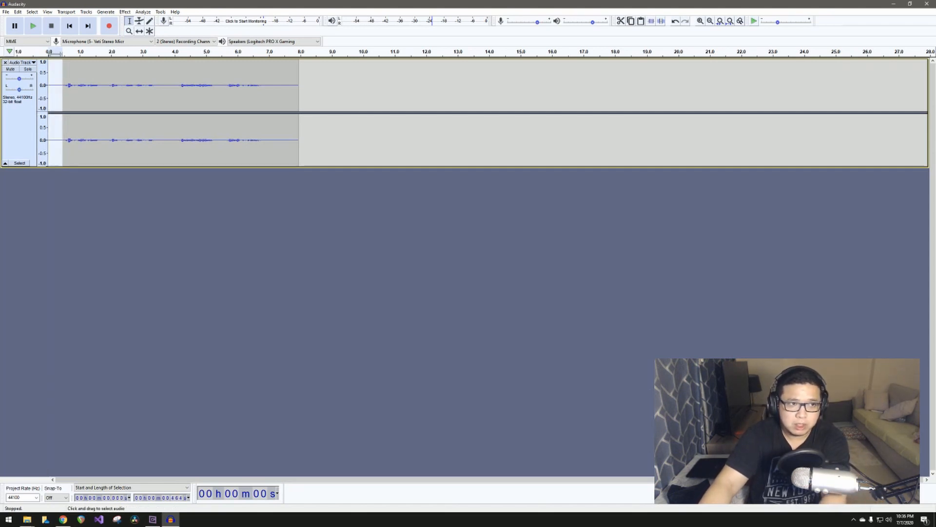
key(Delete)
click(248, 88)
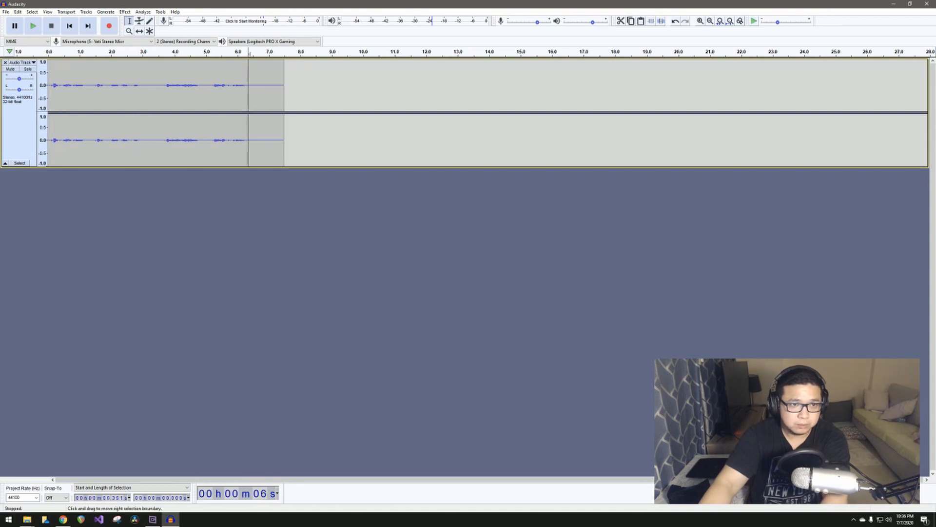
key(space)
key(space)
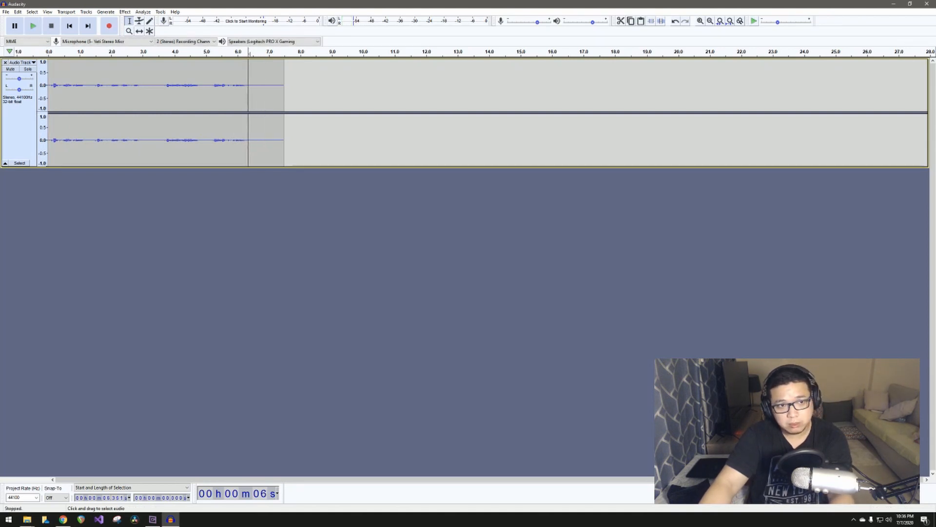
click(252, 87)
drag(251, 88, 293, 88)
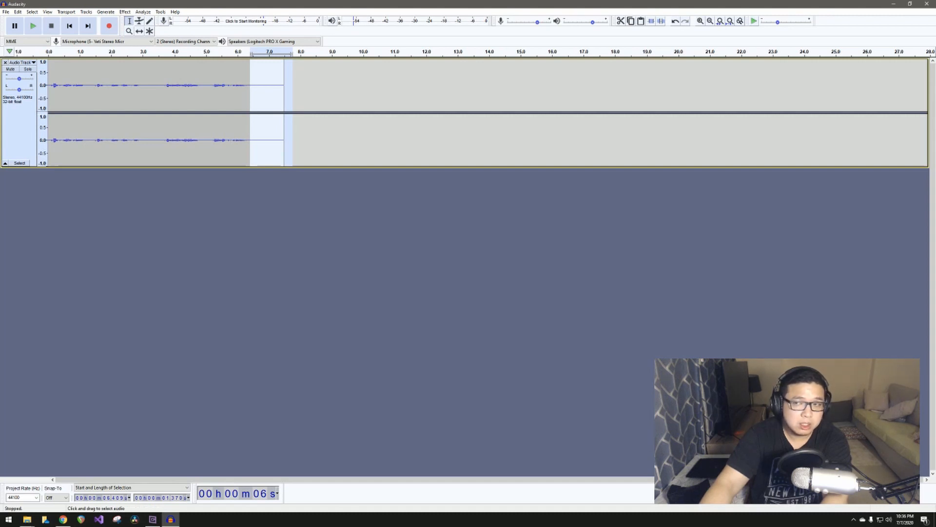
key(Delete)
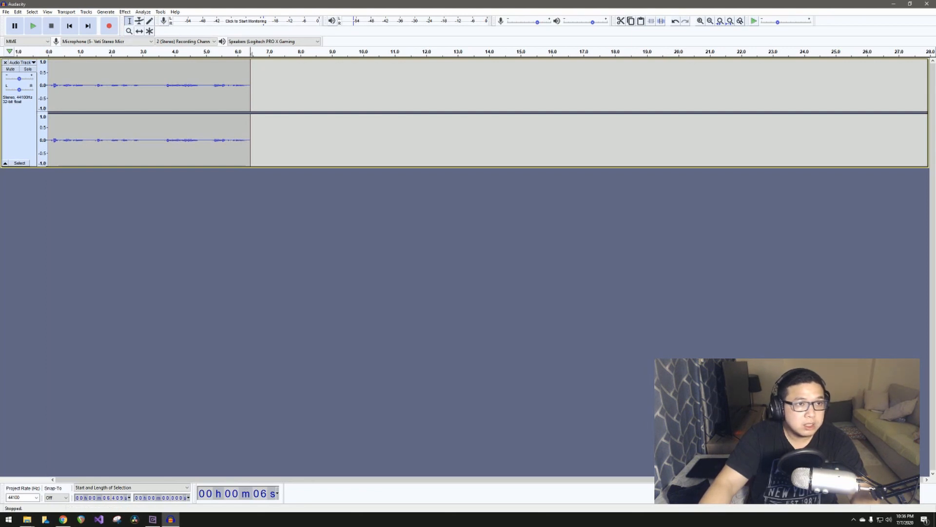
- Play back the whole trimmed recording, and apply the YOU WA SHOCK! effect to all of it with its preset knob setting
key(ctrl+a)
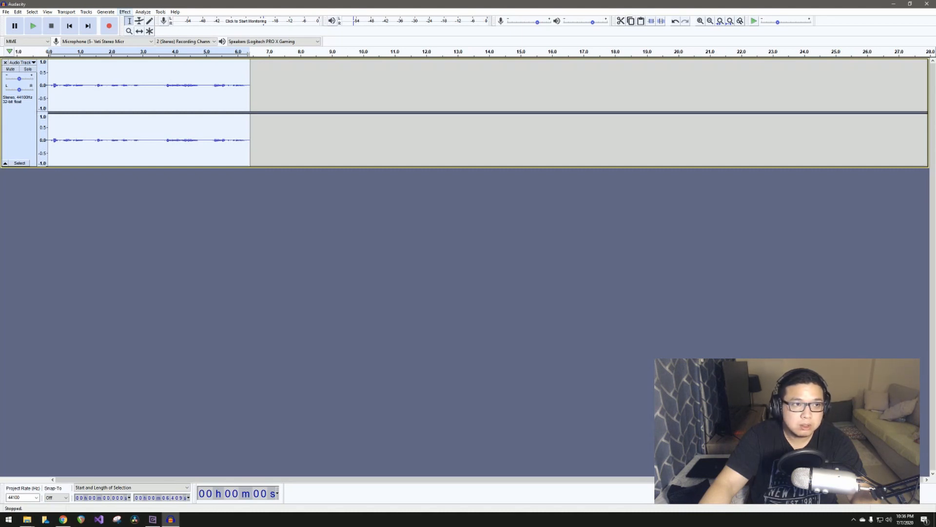
key(space)
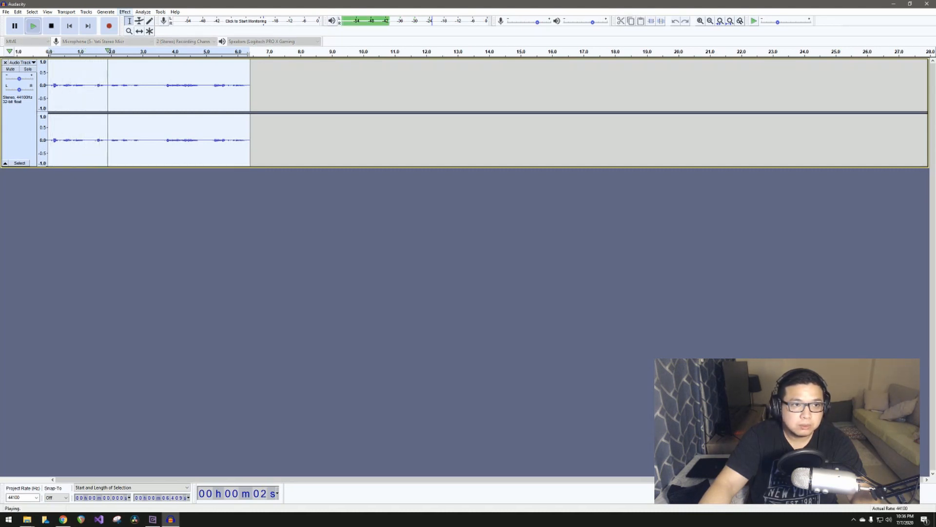
key(space)
click(125, 12)
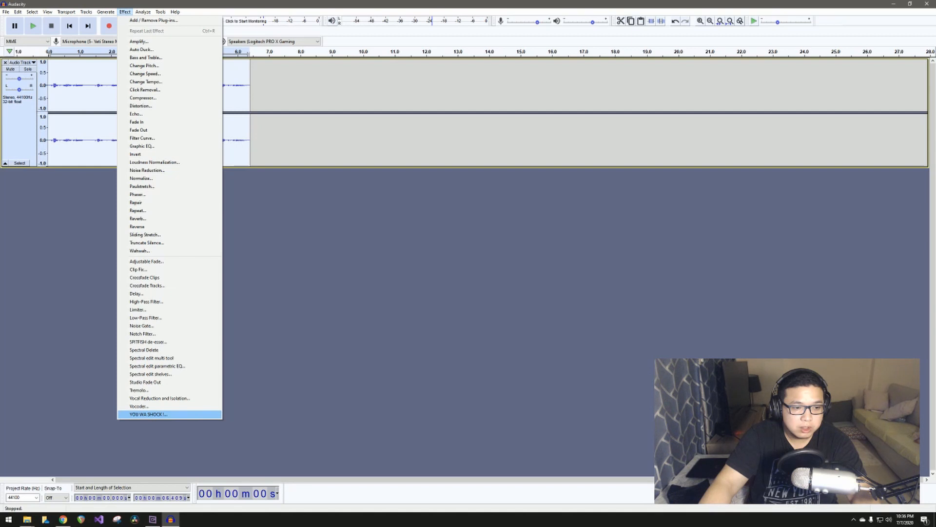
click(148, 414)
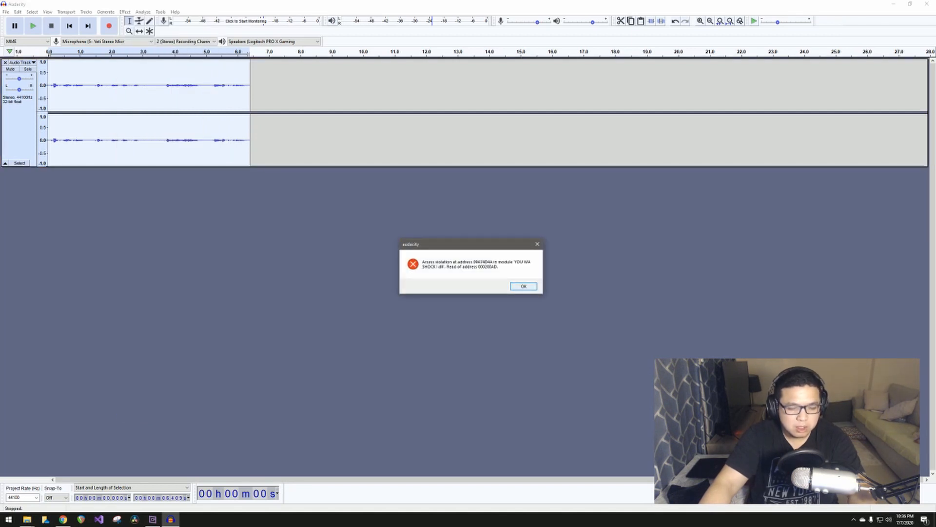
click(524, 287)
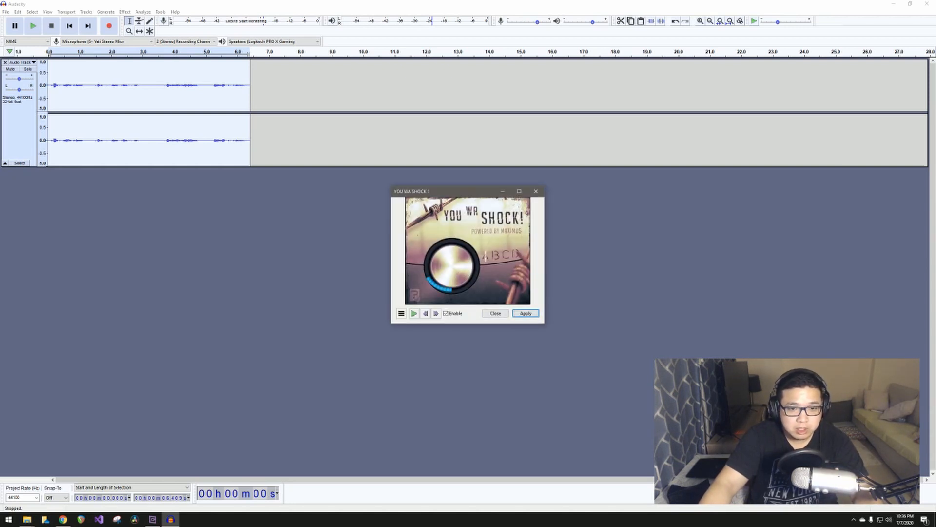
click(525, 314)
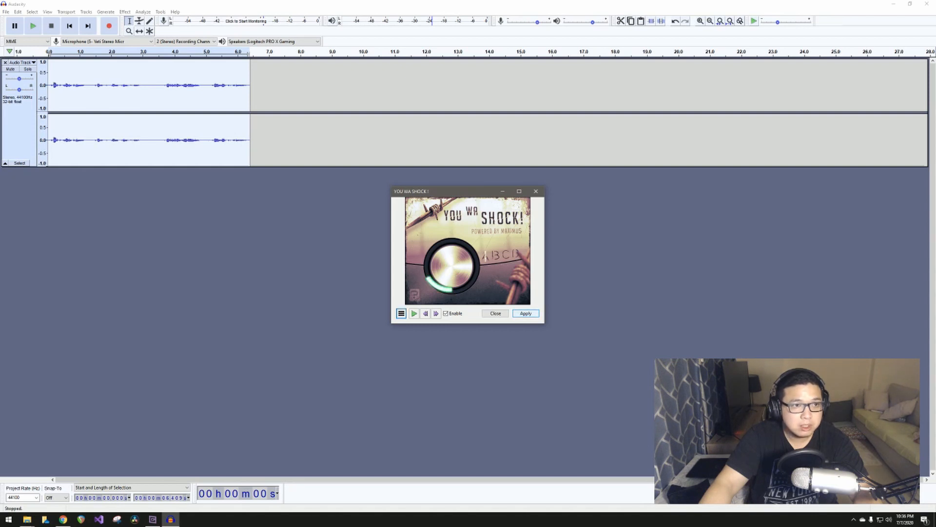
click(495, 313)
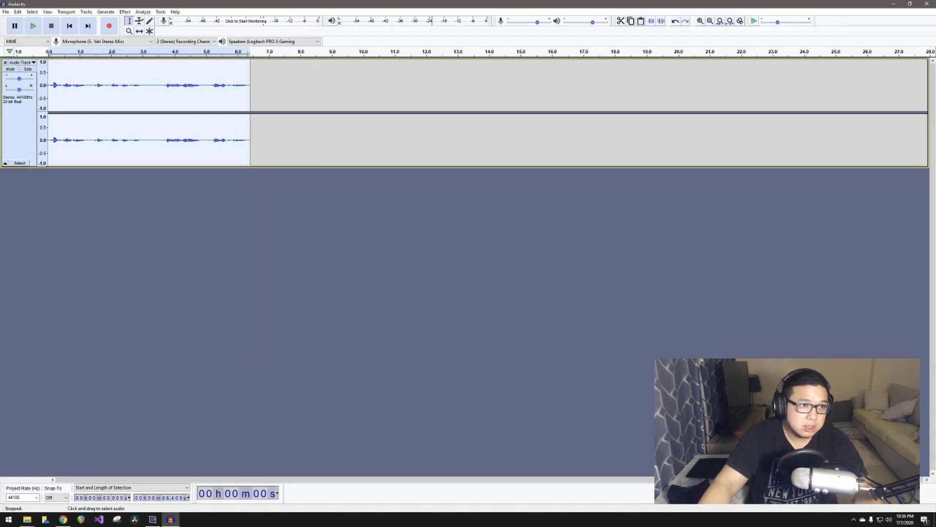
- Play the recording from its start to hear the result of the YOU WA SHOCK! effect
click(50, 98)
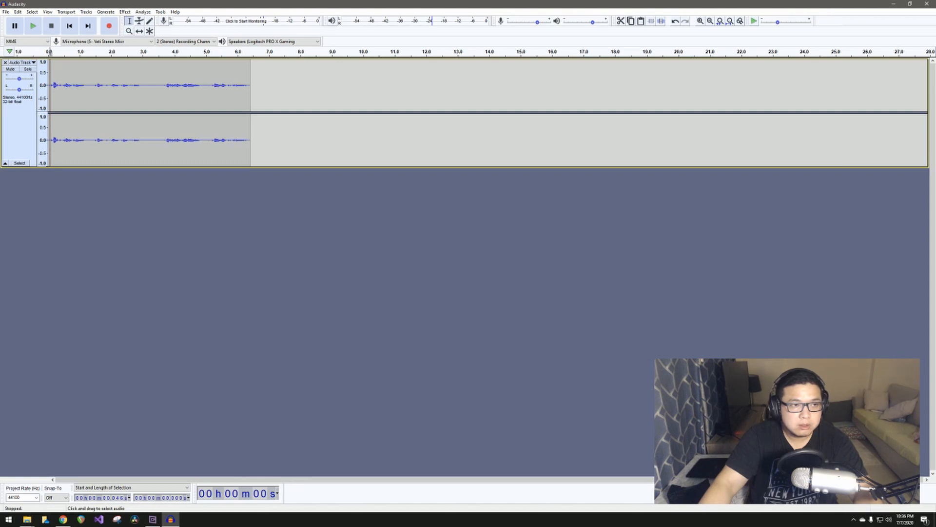
key(space)
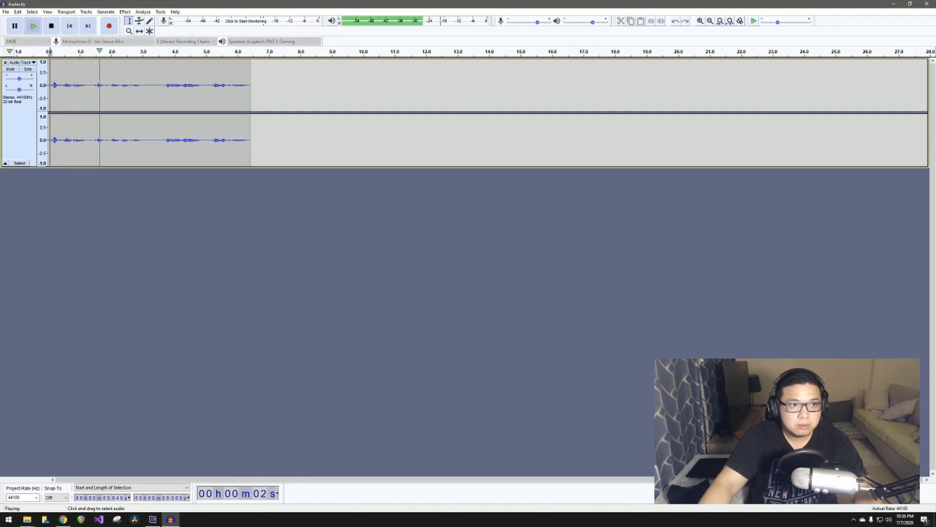
key(space)
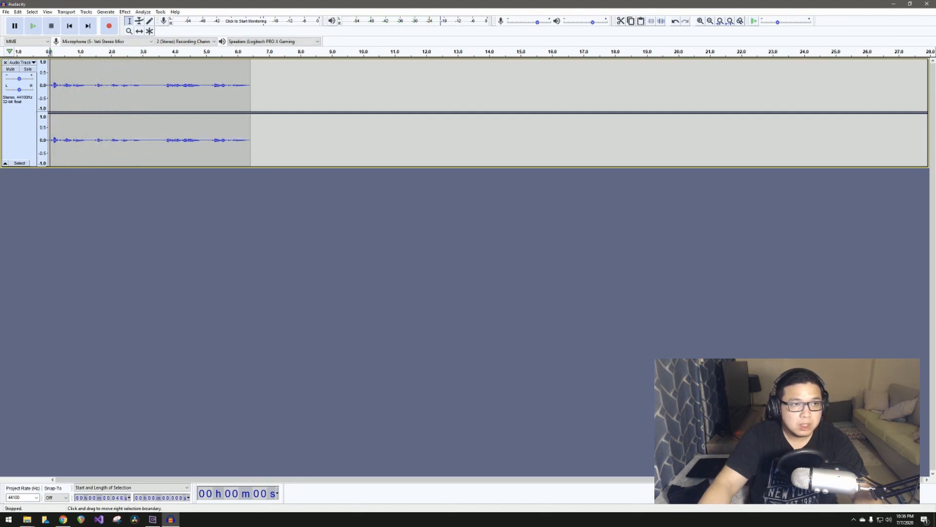
- Apply Bass and Treble to the whole recording with bass at 6 dB, treble at 4 dB and volume at 0 dB
key(ctrl+a)
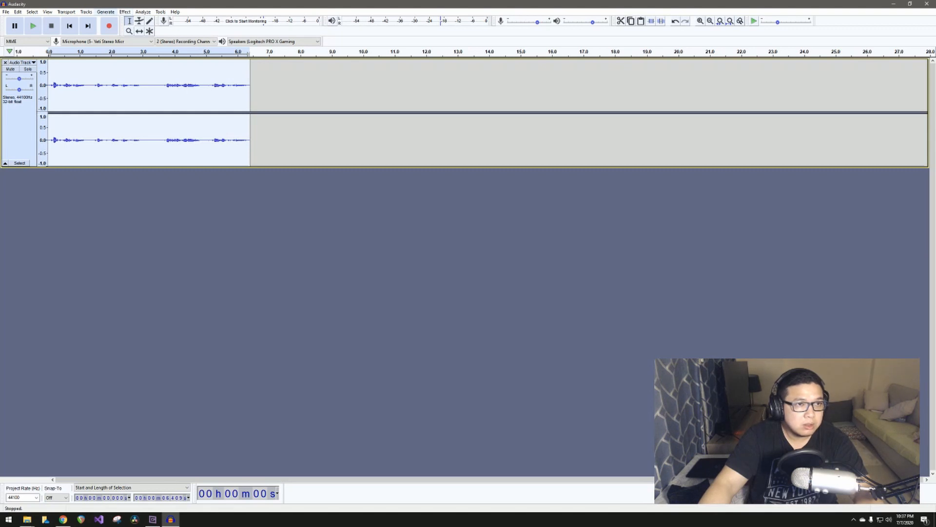
click(125, 12)
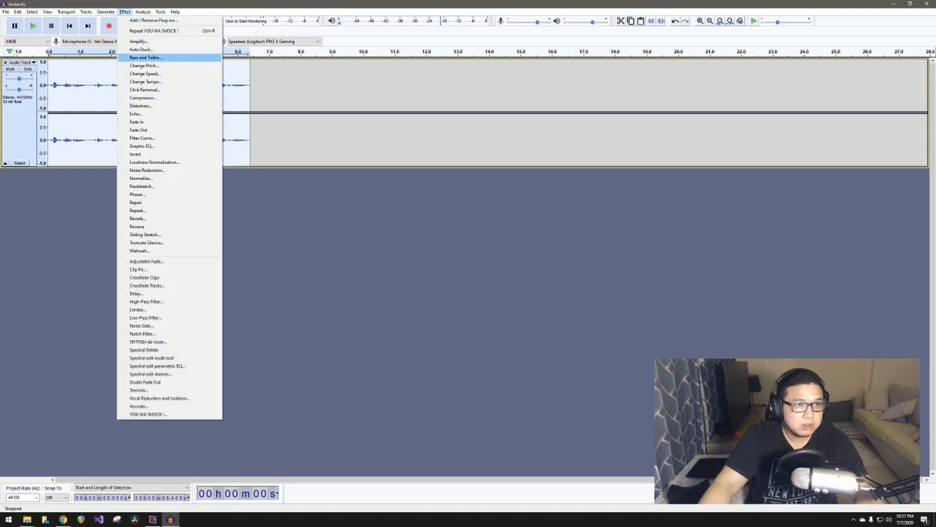
click(146, 57)
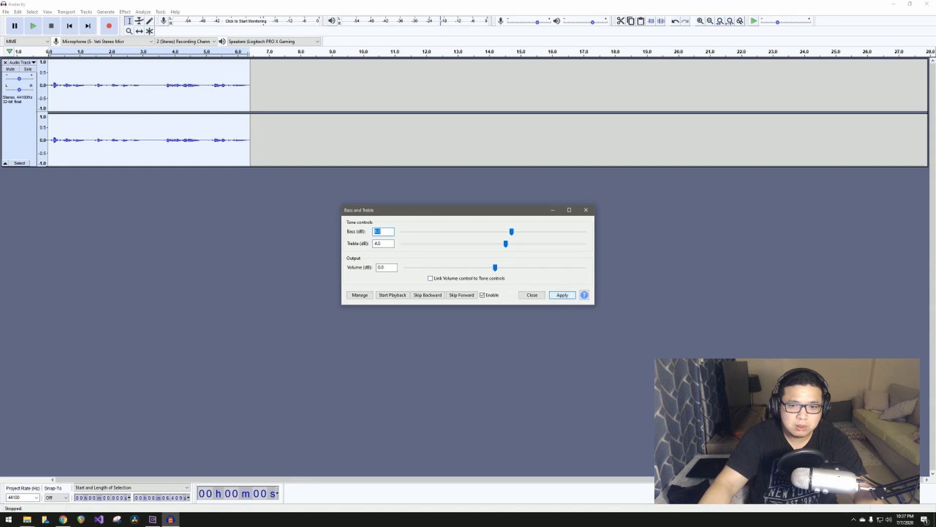
click(383, 231)
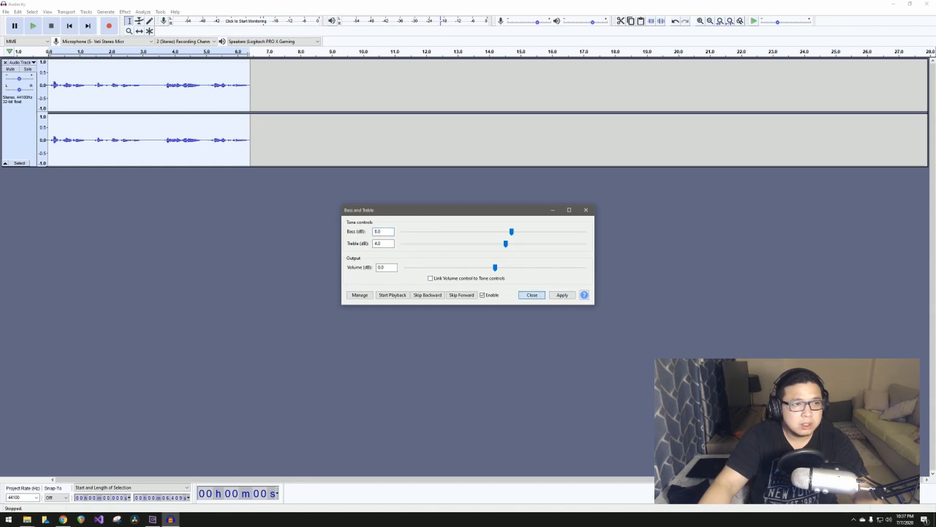
click(532, 295)
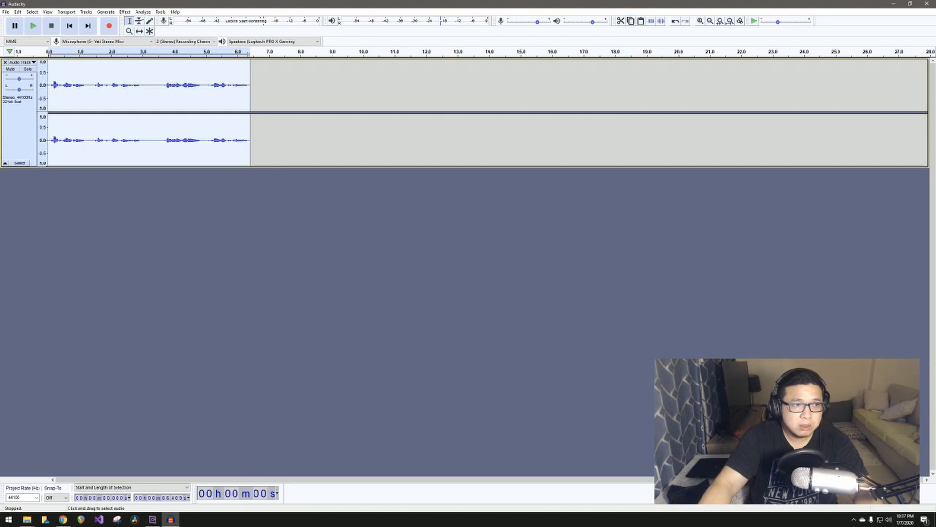
- Play the recording from its start to hear the bass and treble boost
click(50, 97)
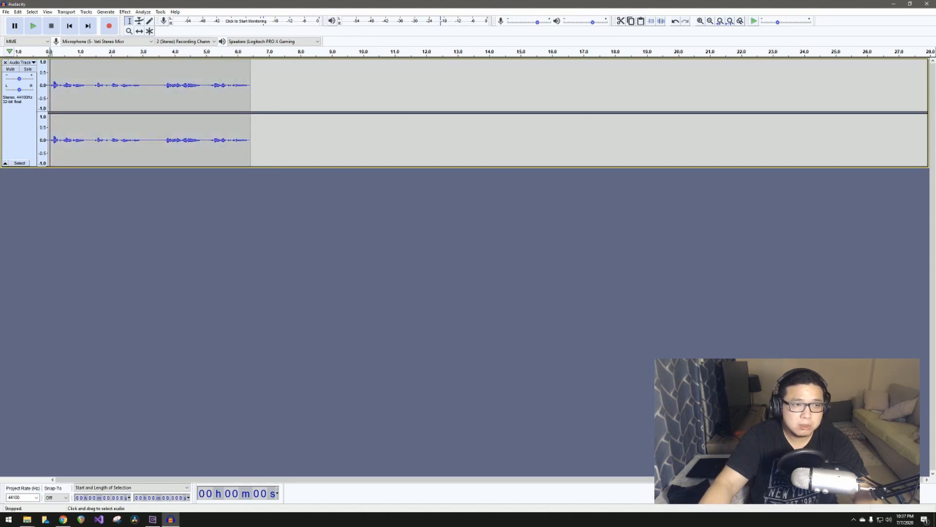
key(space)
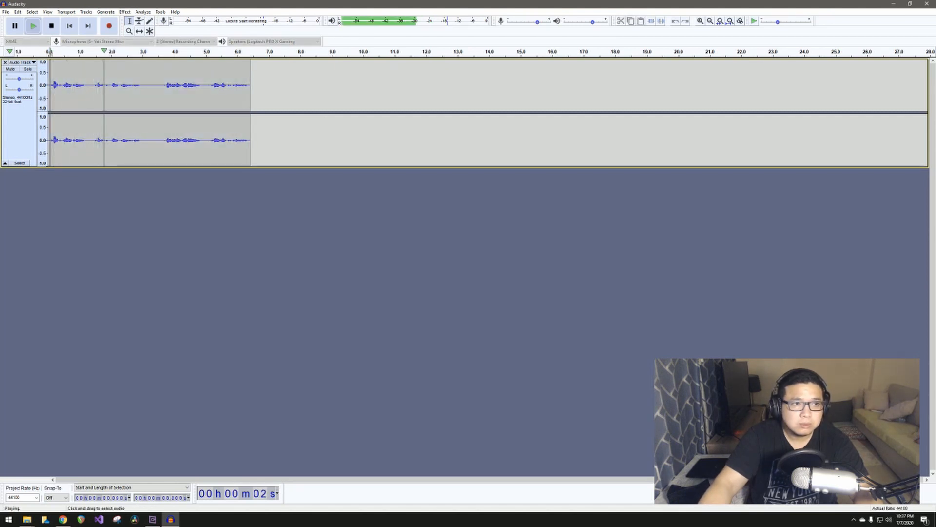
key(space)
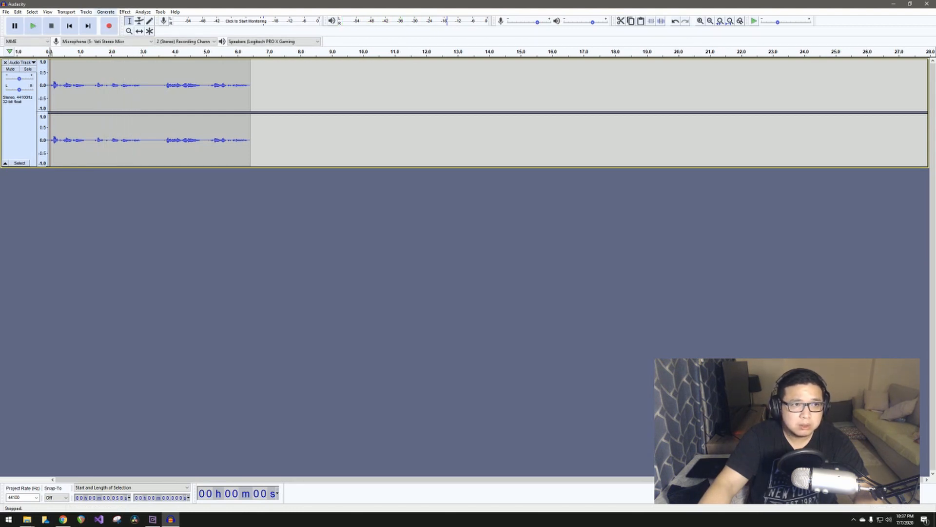
- Apply the SPITFISH de-esser effect to the whole recording with its existing settings
key(ctrl+a)
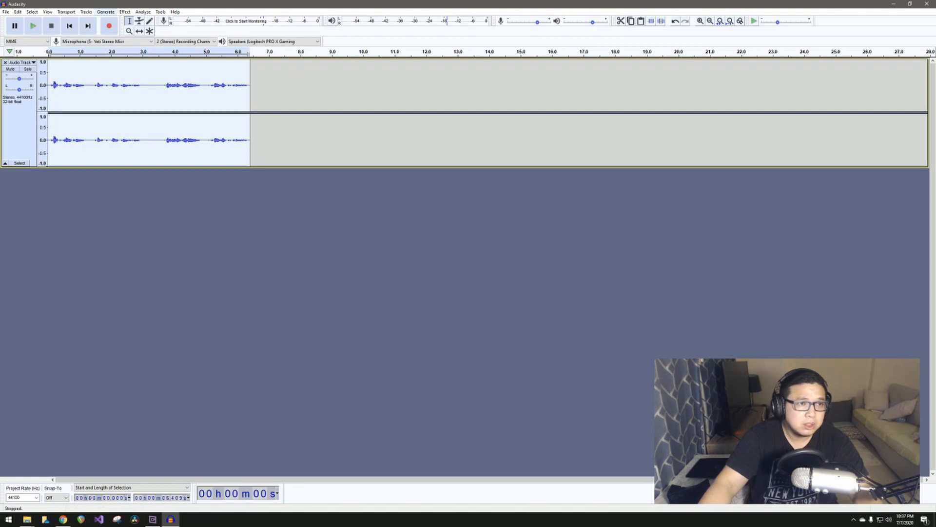
click(125, 12)
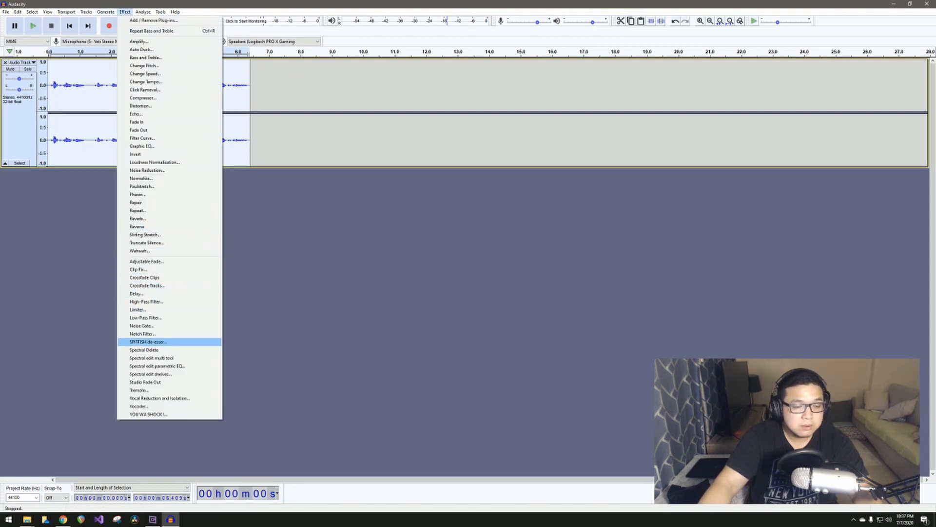
click(148, 342)
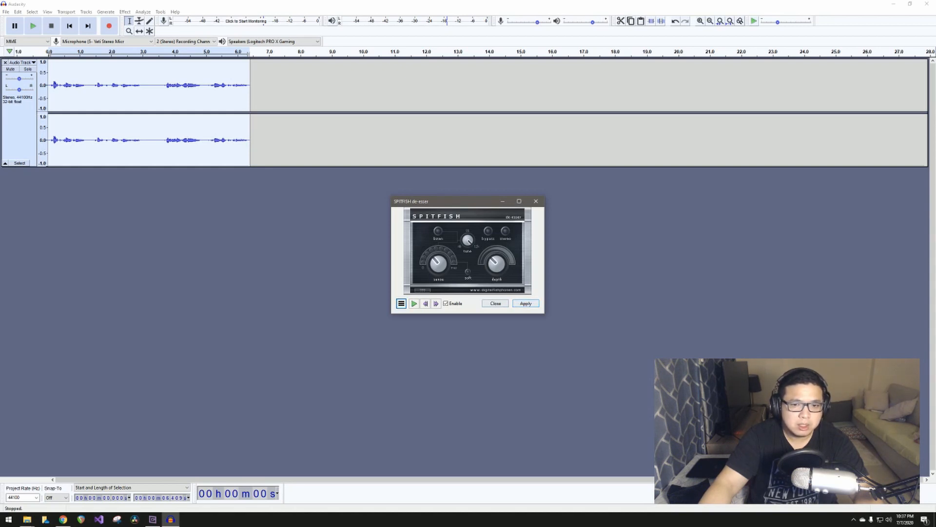
click(496, 303)
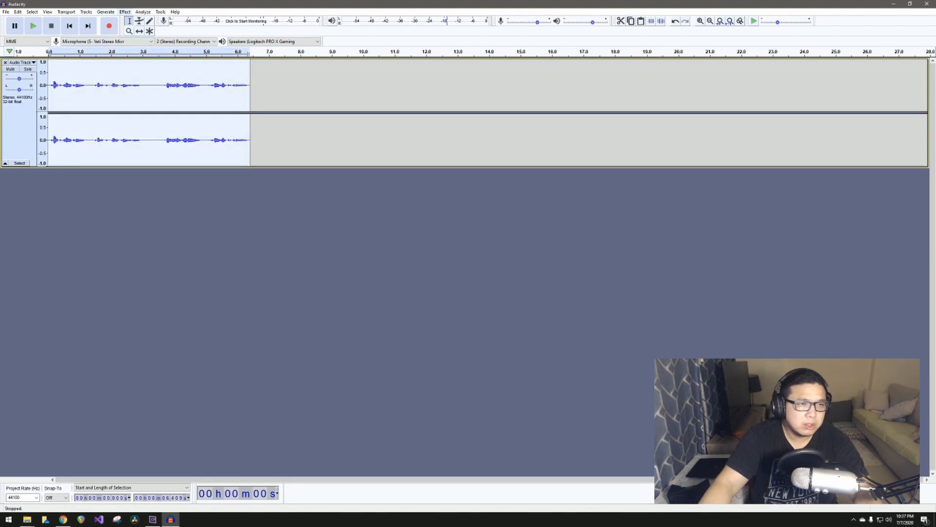
- Amplify the whole recording to a new peak amplitude of 0 dB without allowing clipping, and play it back
click(125, 12)
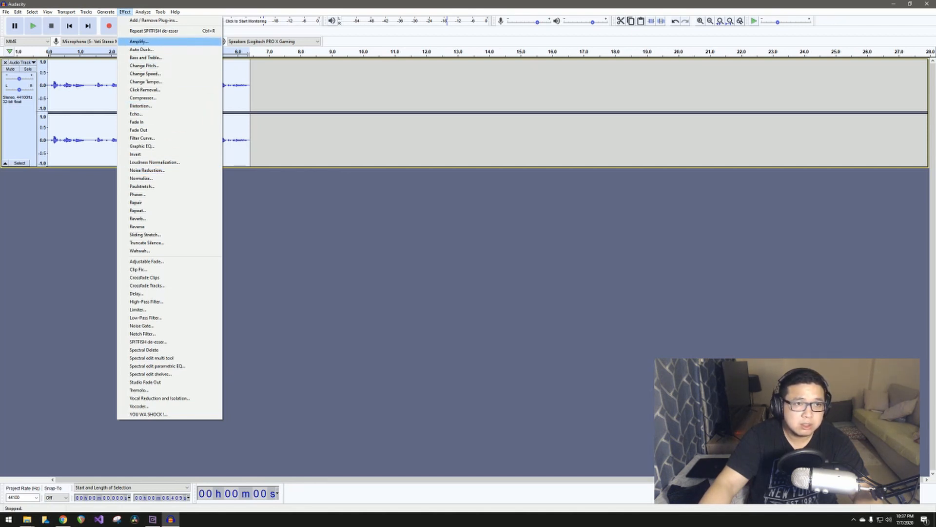
key(Return)
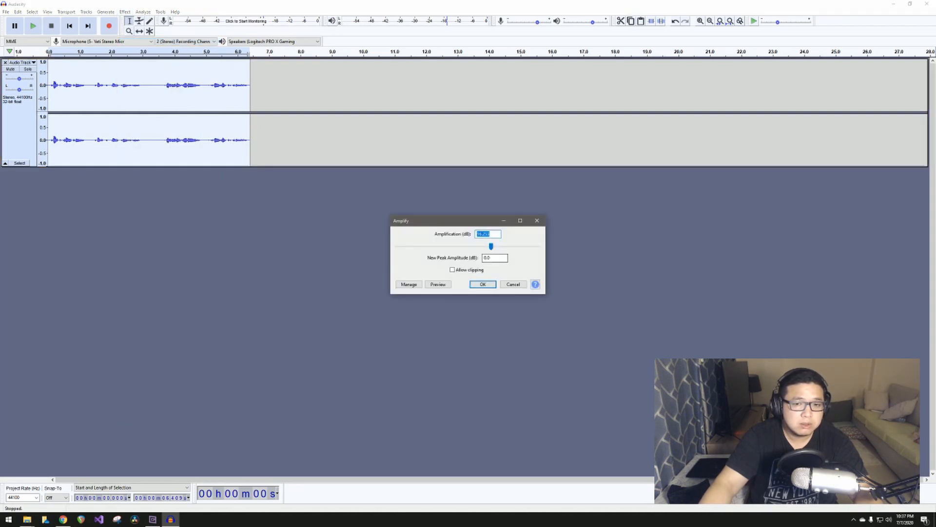
key(Return)
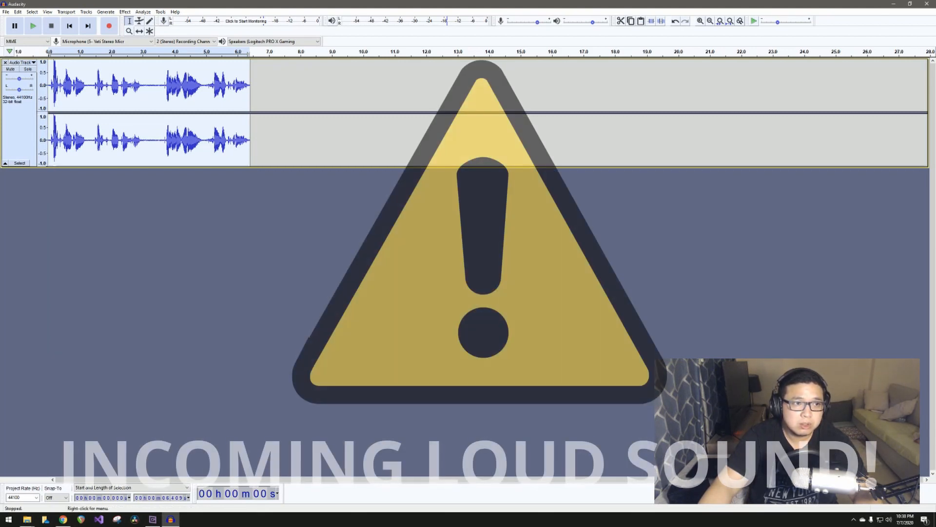
key(space)
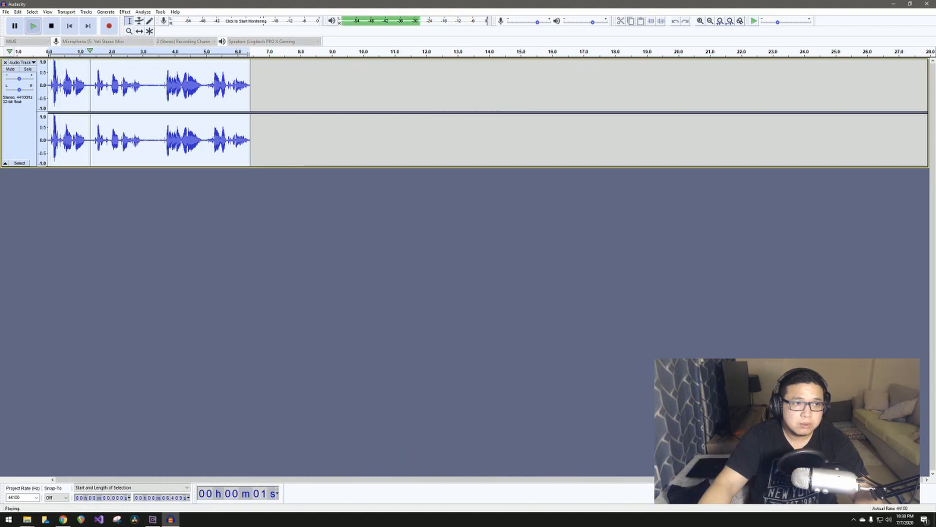
key(space)
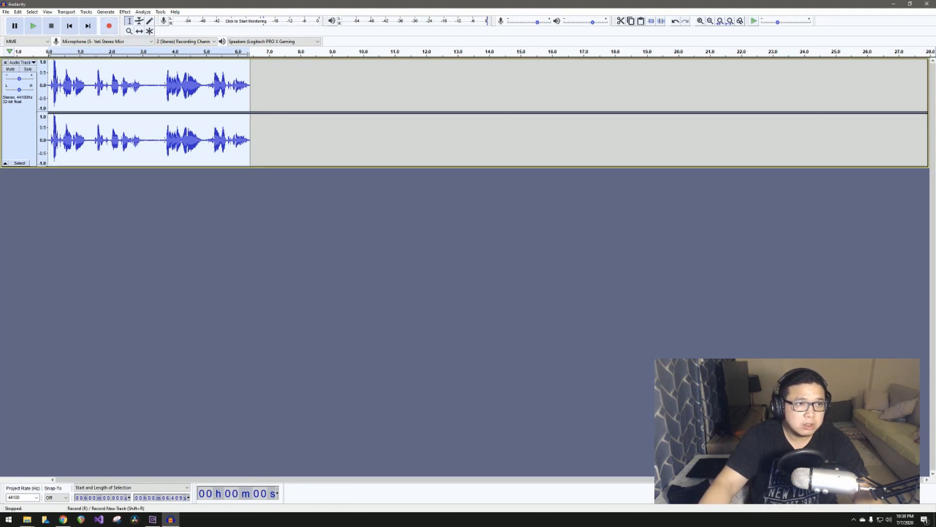
- Compress the recording with threshold -12 dB, noise floor -40 dB, ratio 2:1, attack 0.20 s, release 1.0 s and make-up gain for 0 dB
click(106, 12)
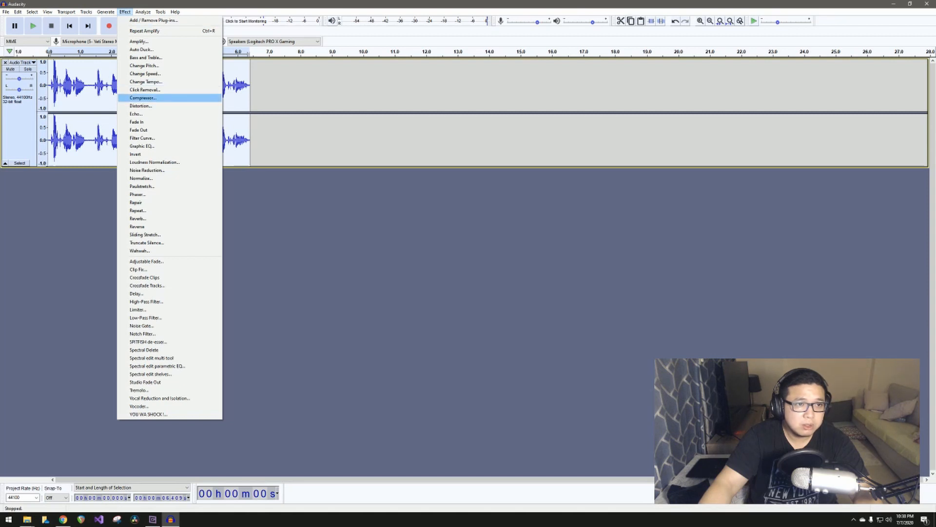
click(142, 97)
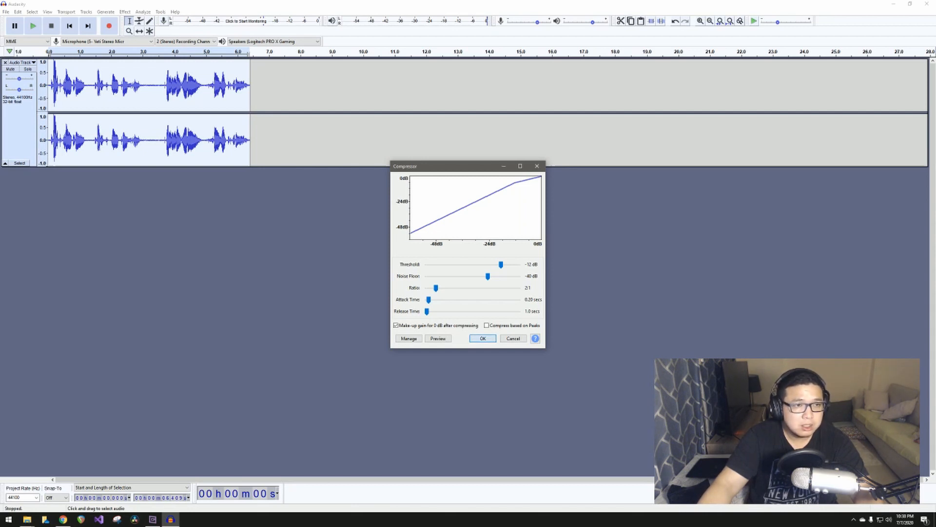
click(483, 339)
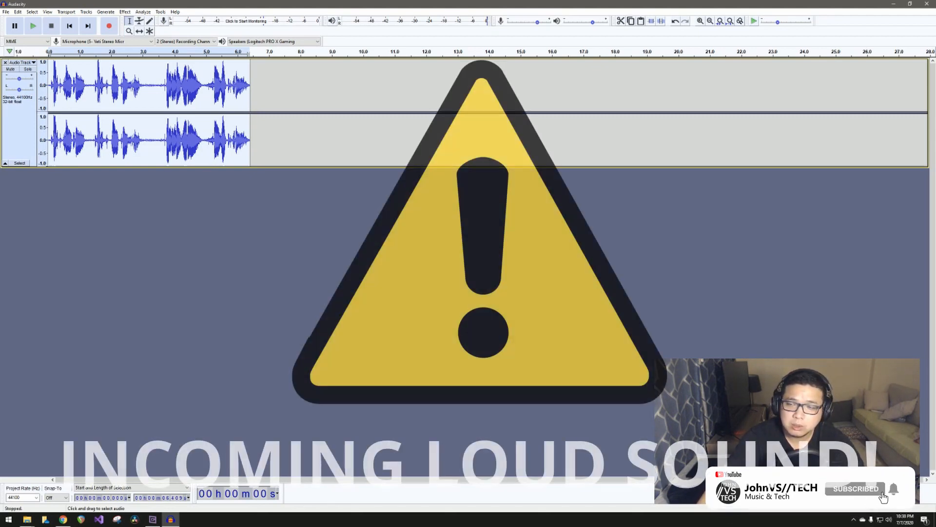
- Play the whole compressed recording through to hear the effect of the compression
key(space)
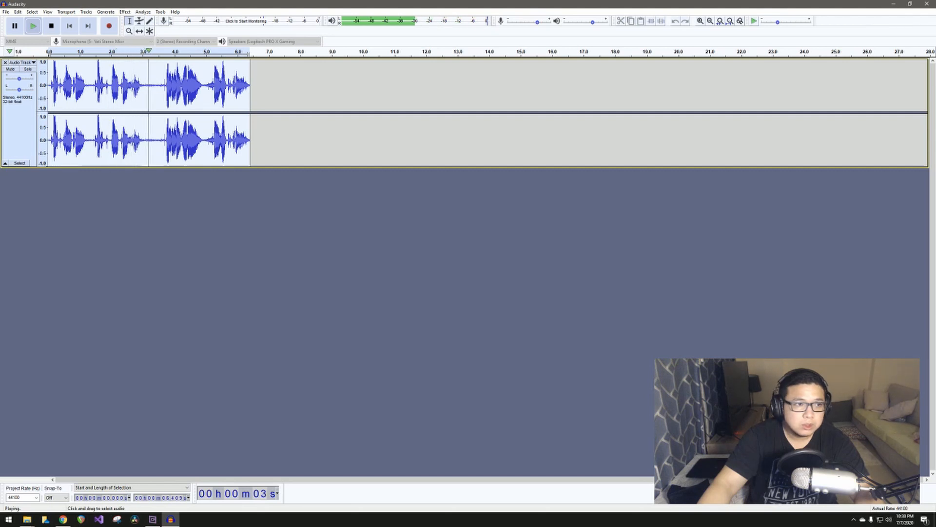
key(space)
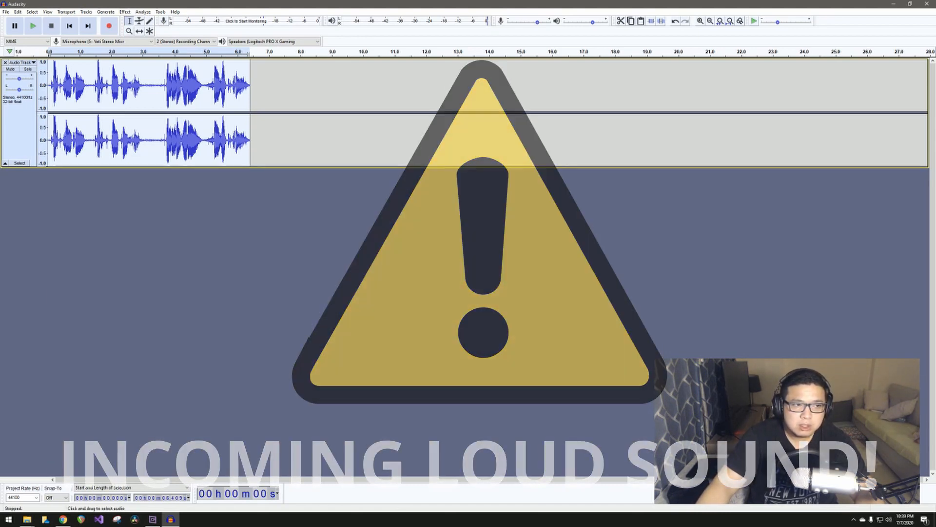
key(space)
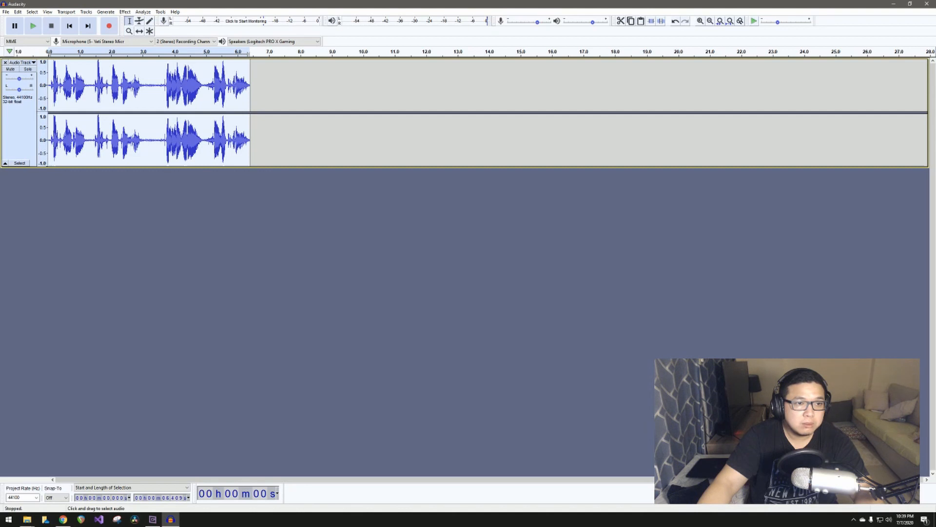
- Select the quiet gap between phrases from about 3.0 s to 3.7 s, listen to it, and capture it as the noise profile
drag(144, 87, 162, 87)
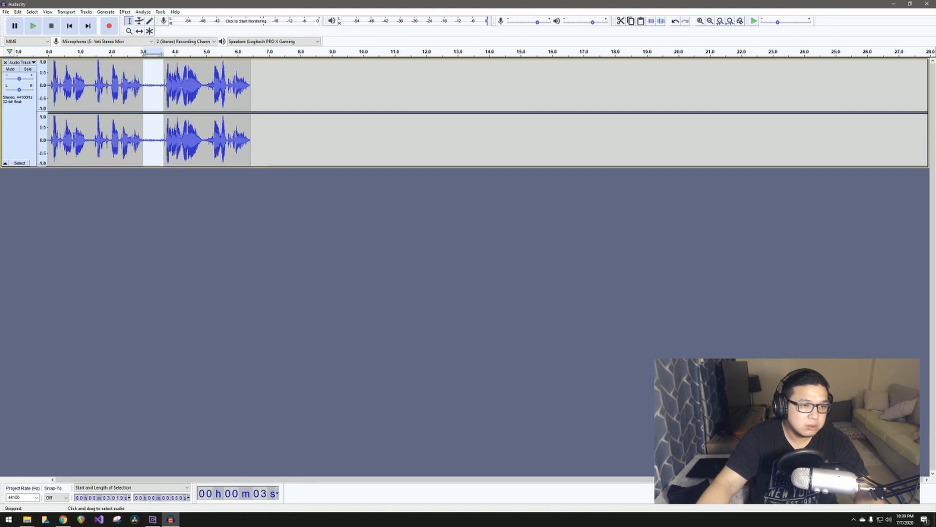
key(space)
key(space)
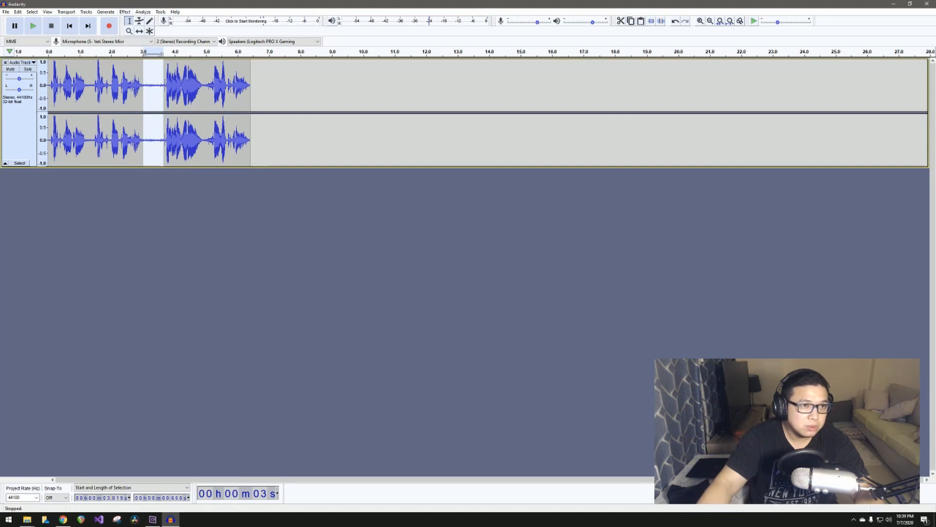
click(125, 12)
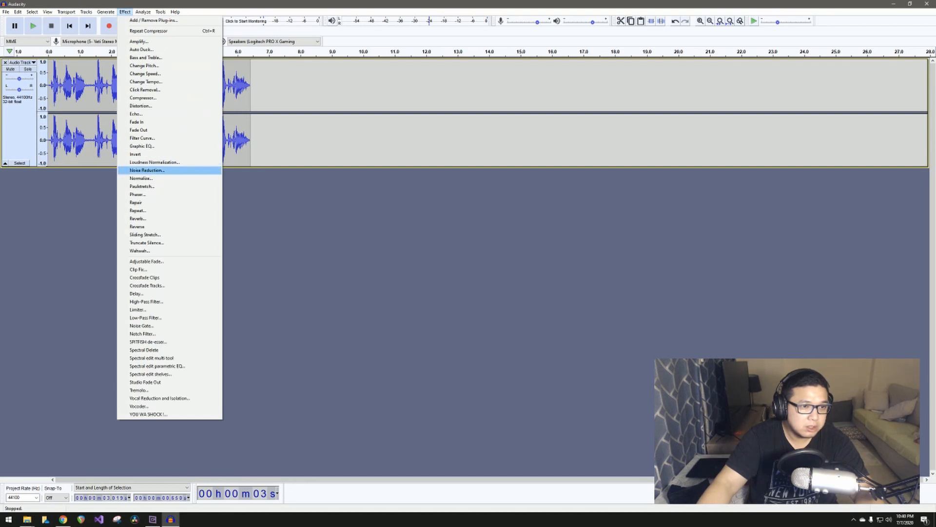
click(146, 170)
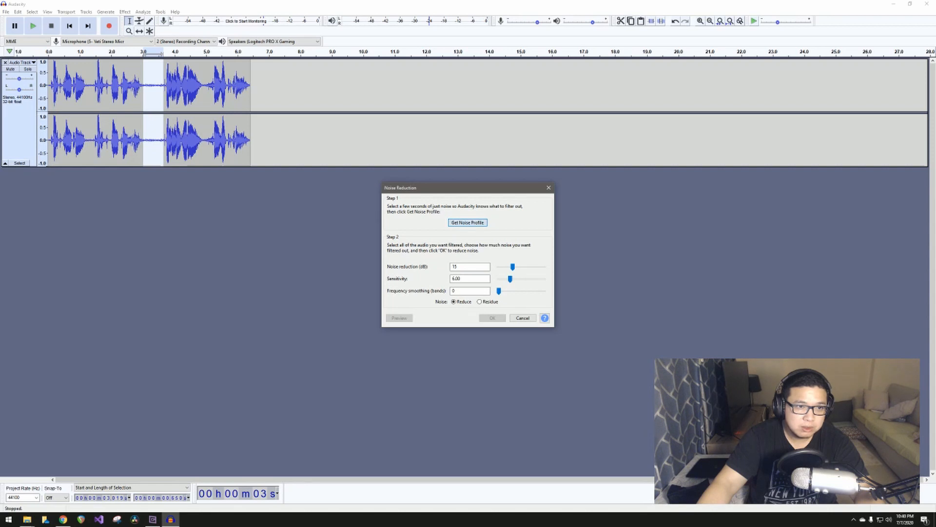
click(467, 223)
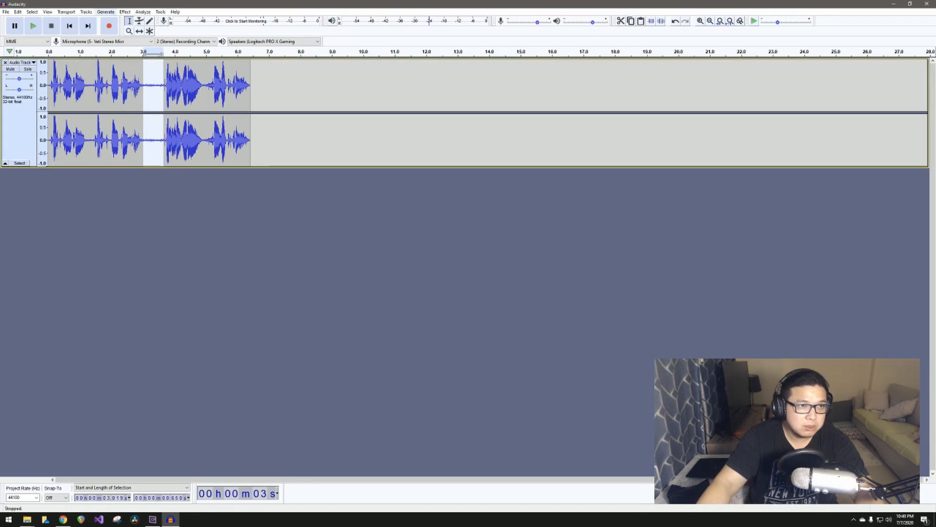
- Reopen Noise Reduction and capture the noise profile again from the same selected quiet gap
click(106, 12)
mouse_move(124, 12)
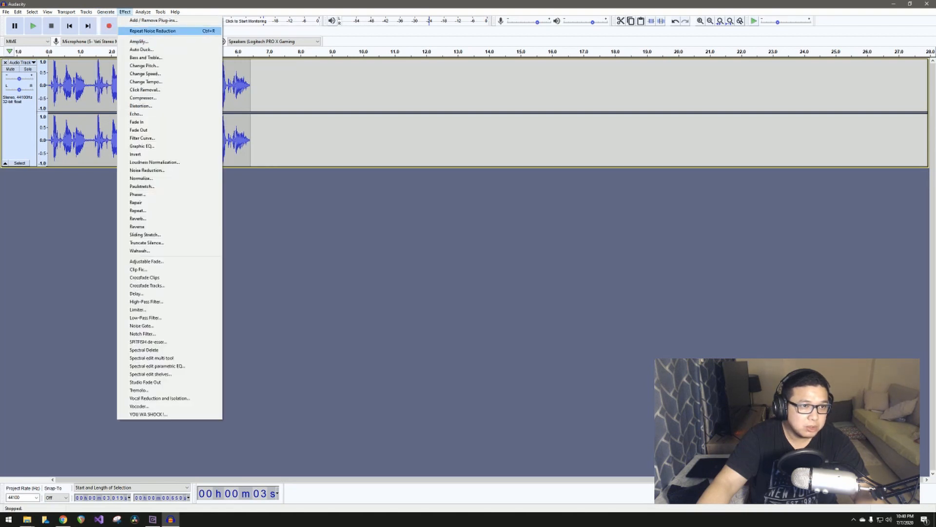
click(146, 170)
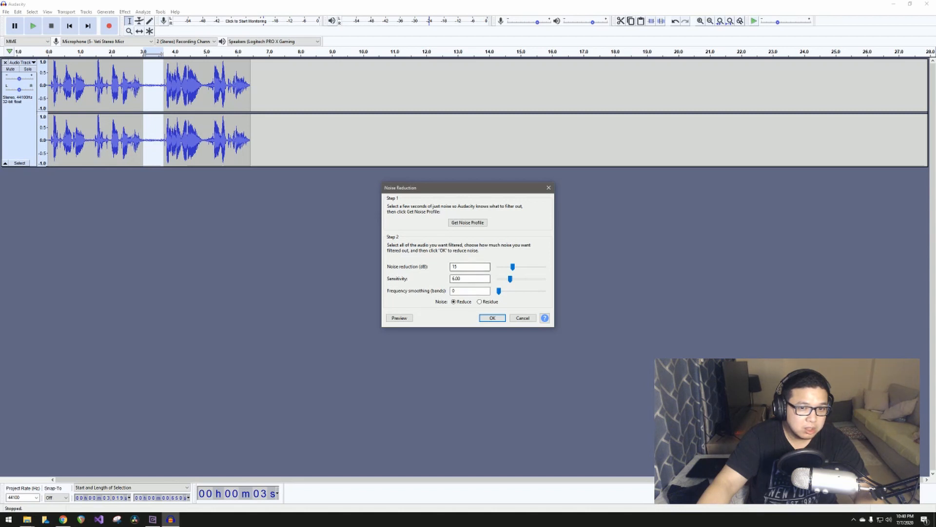
drag(465, 189, 276, 121)
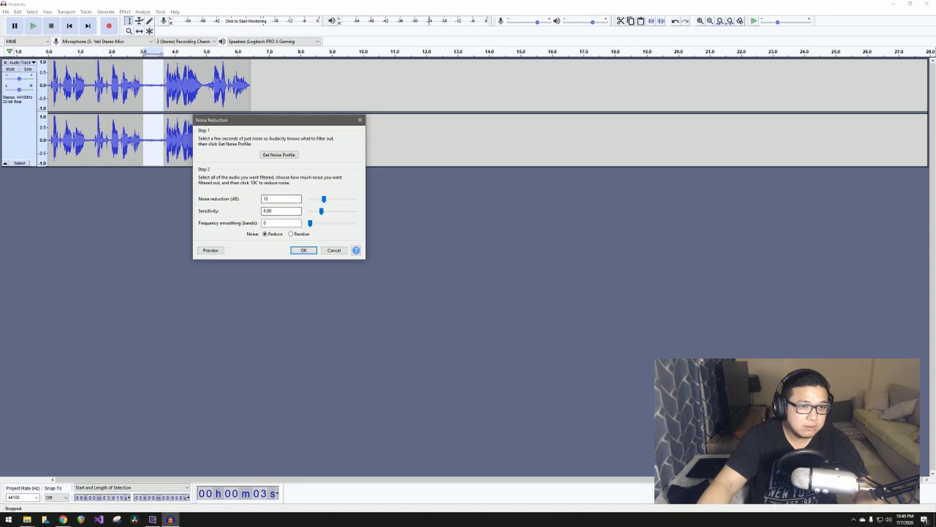
click(279, 155)
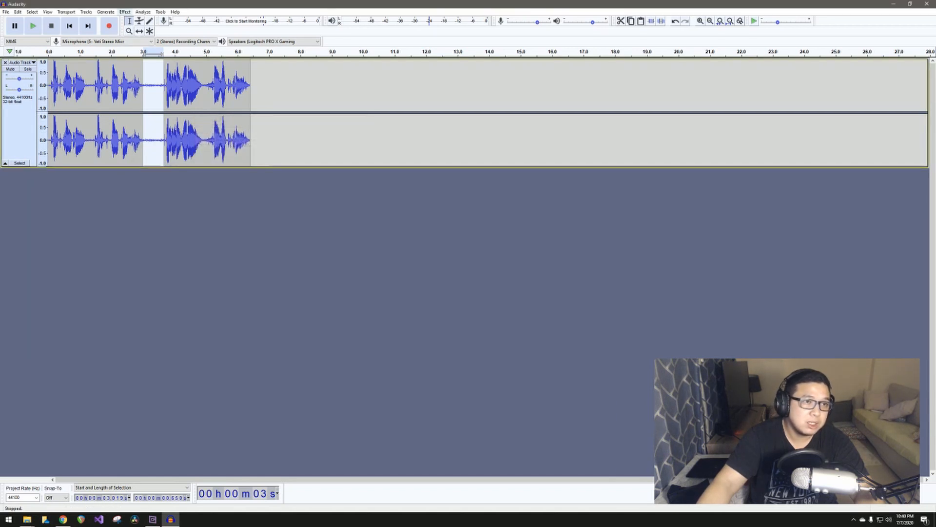
- Apply Noise Reduction to the whole recording with 15 dB reduction, sensitivity 6.00 and frequency smoothing 0
click(125, 11)
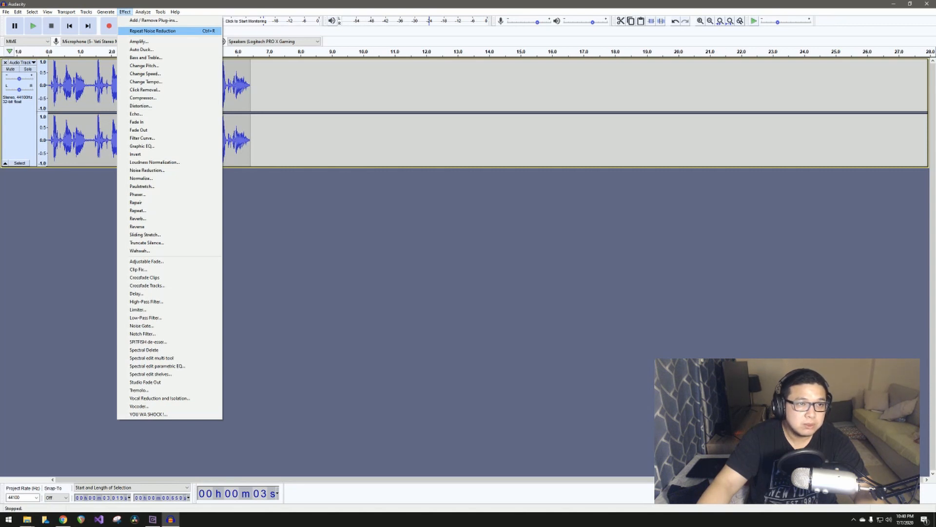
click(125, 12)
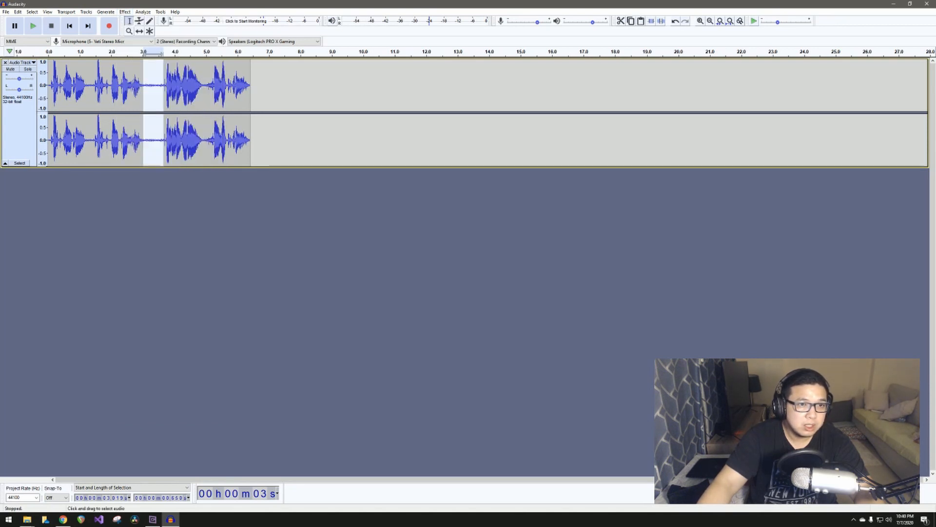
click(234, 100)
click(176, 100)
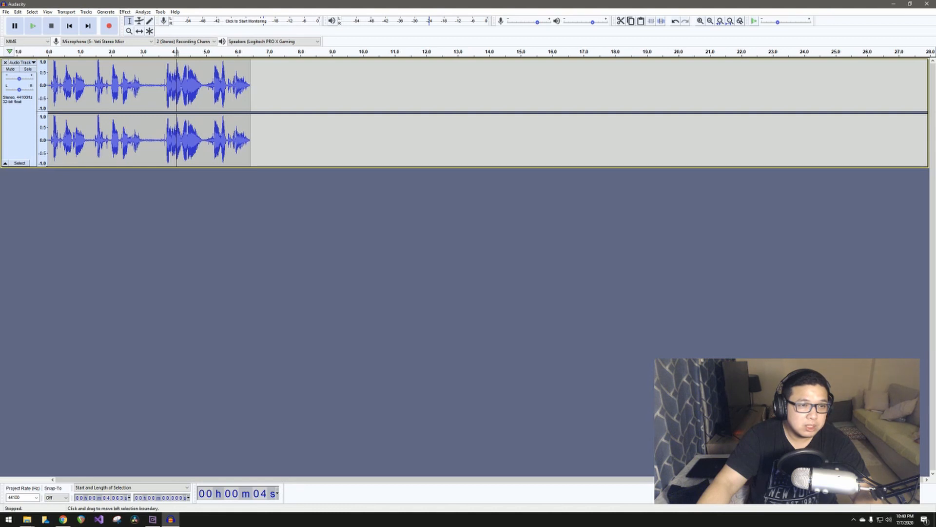
key(ctrl+a)
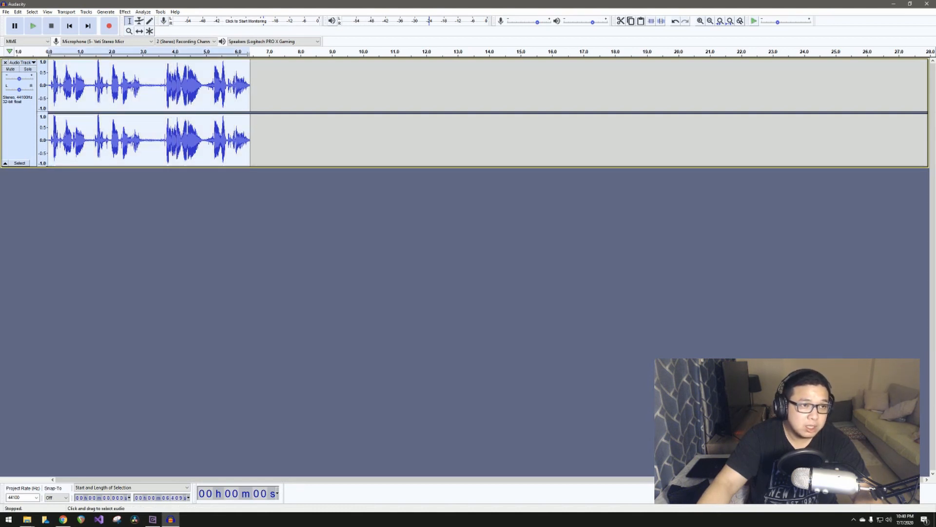
click(125, 12)
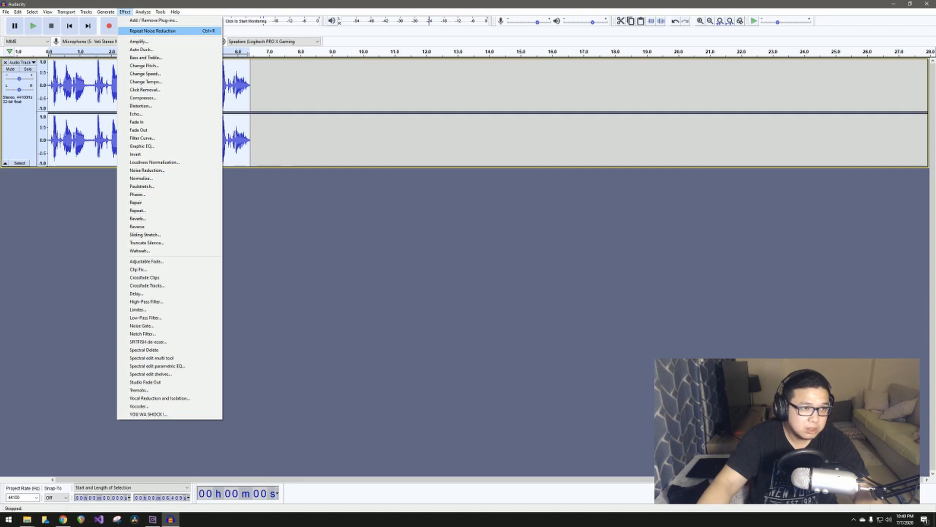
click(128, 31)
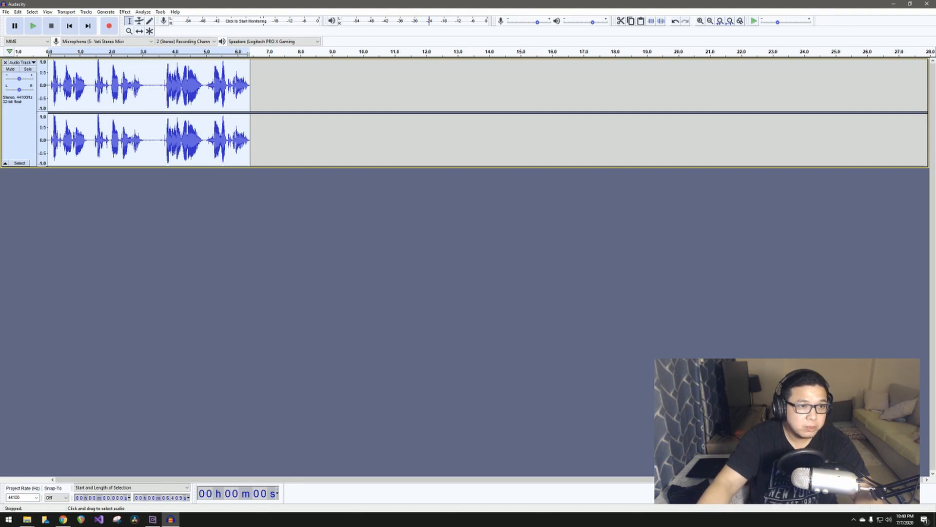
- Play the noise-reduced recording repeatedly from its beginning to check the cleaned-up sound
click(52, 98)
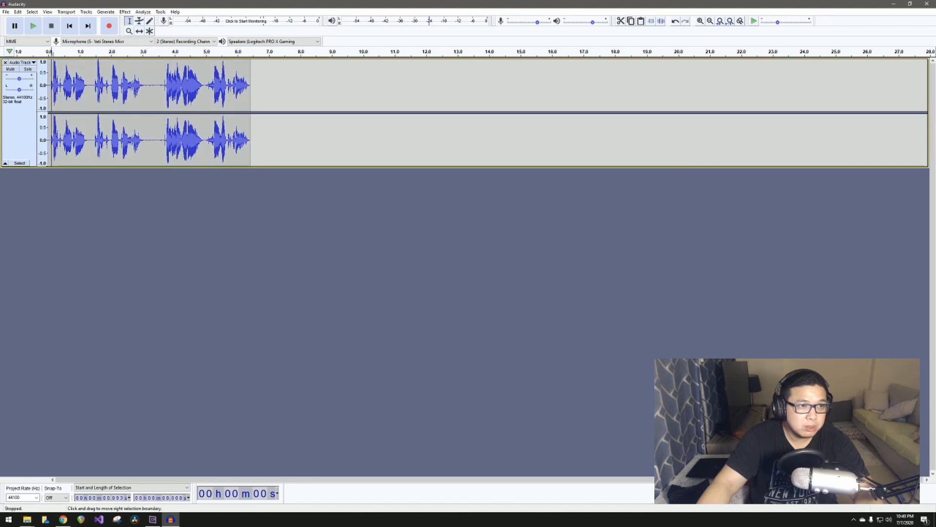
click(51, 98)
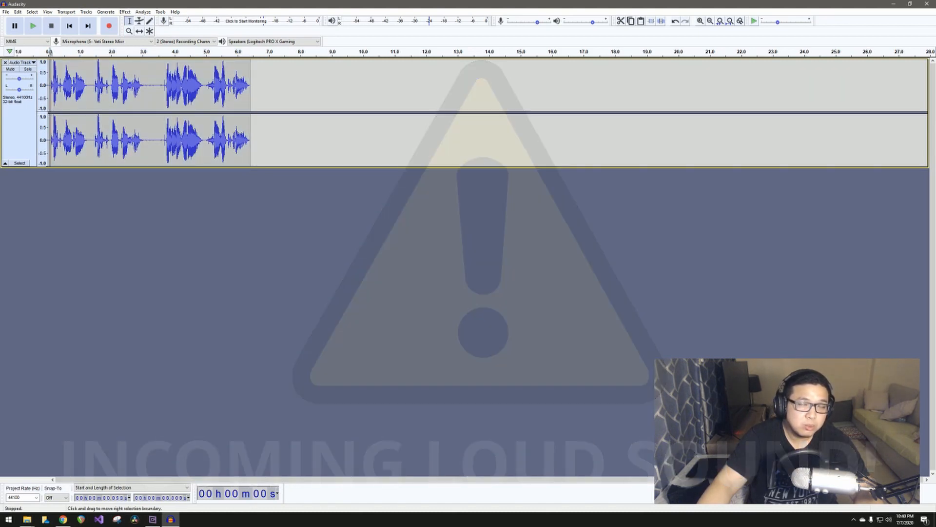
key(space)
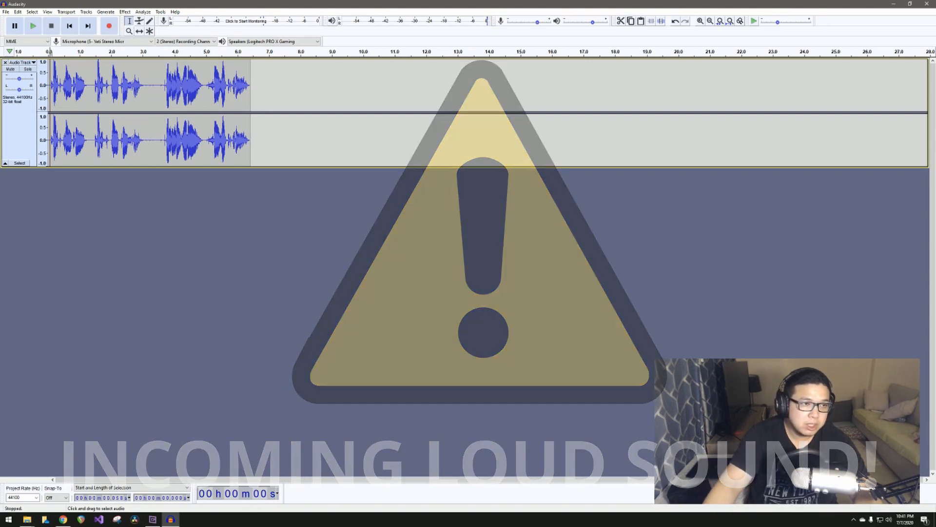
key(ctrl+a)
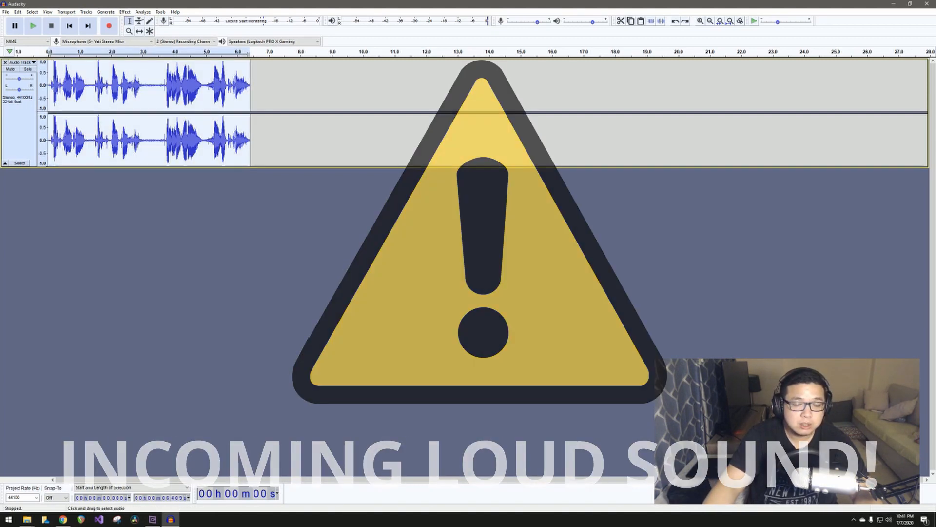
key(space)
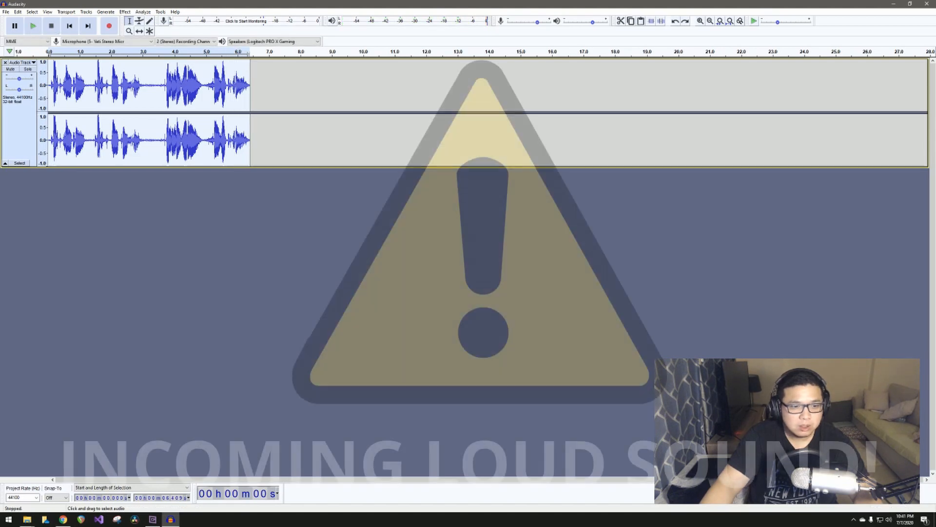
click(51, 87)
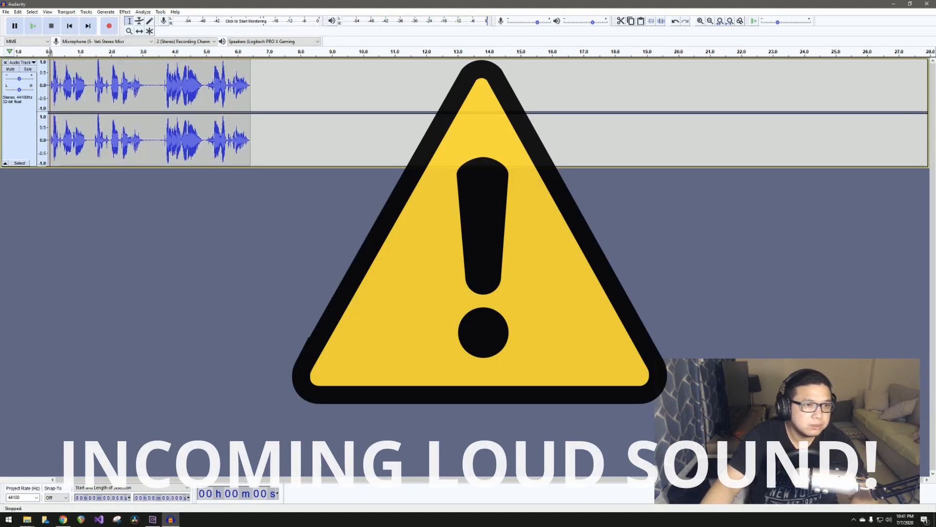
key(space)
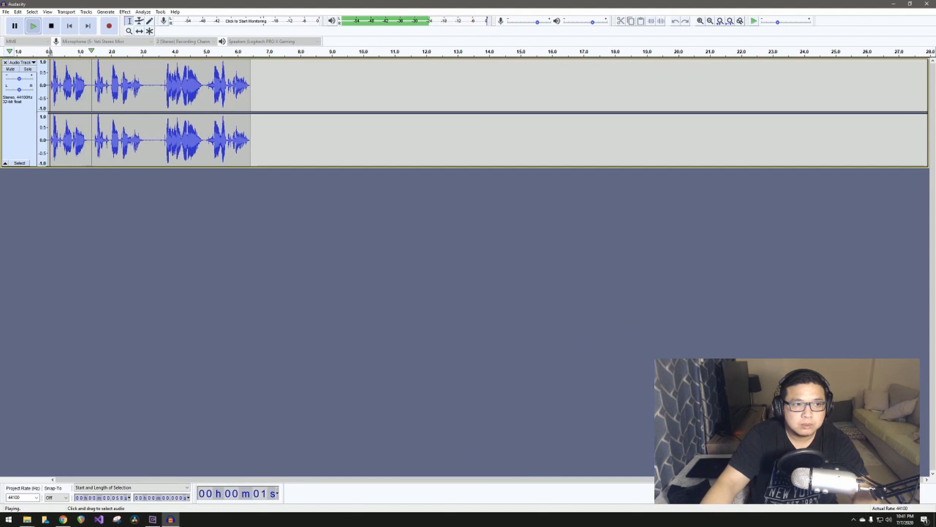